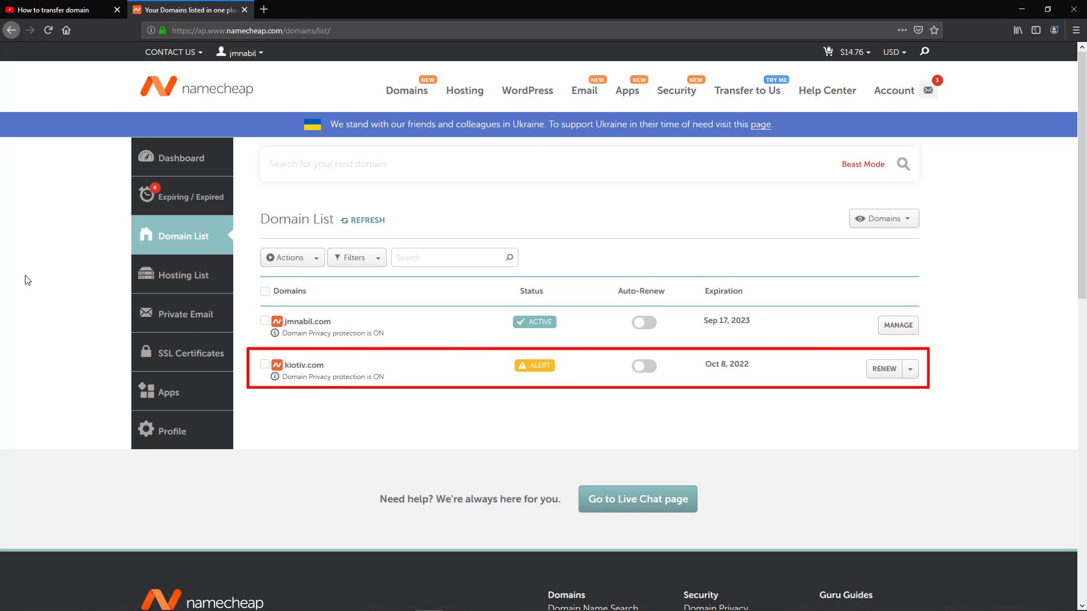
- Unlock kiotiv.com by turning off Domain Lock under its Sharing & Transfer settings
{"action": "left_click", "coordinate": [910, 369]}
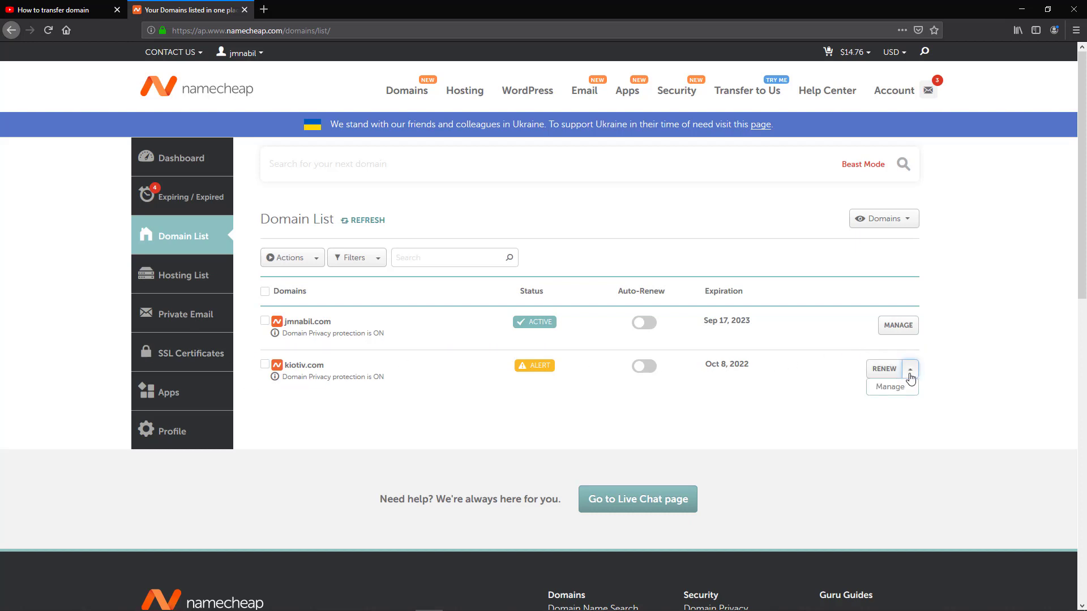
{"action": "left_click", "coordinate": [906, 395]}
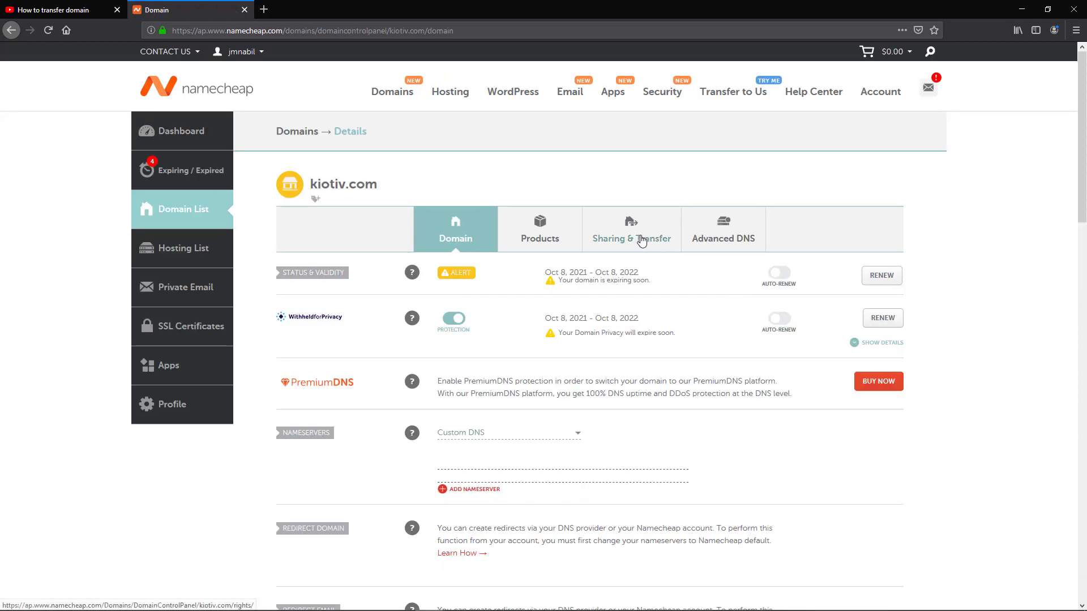
{"action": "left_click", "coordinate": [642, 240]}
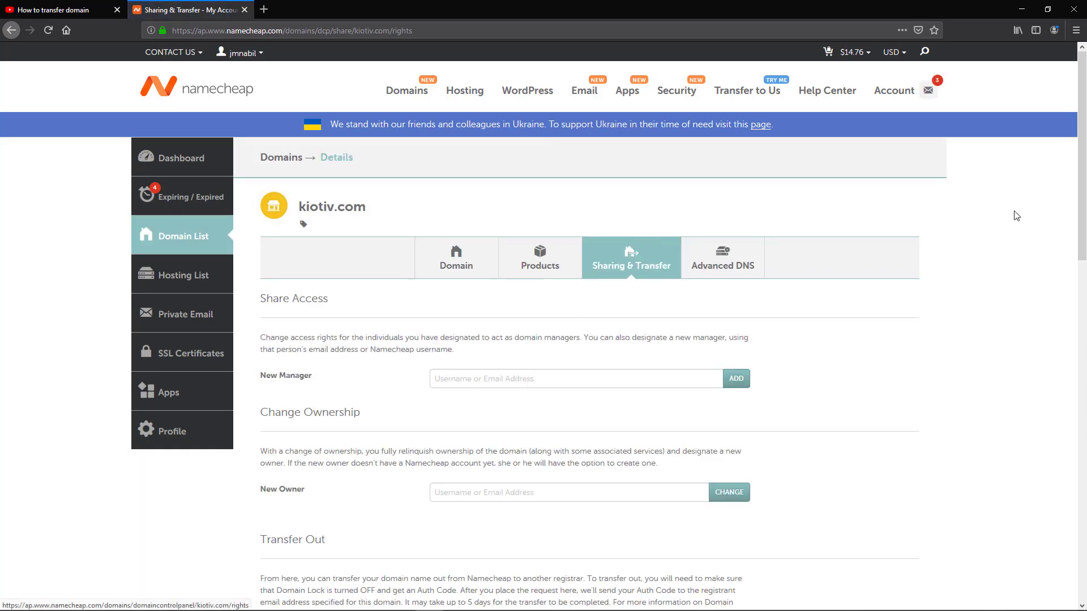
{"action": "left_click_drag", "start_coordinate": [1084, 170], "coordinate": [1084, 282]}
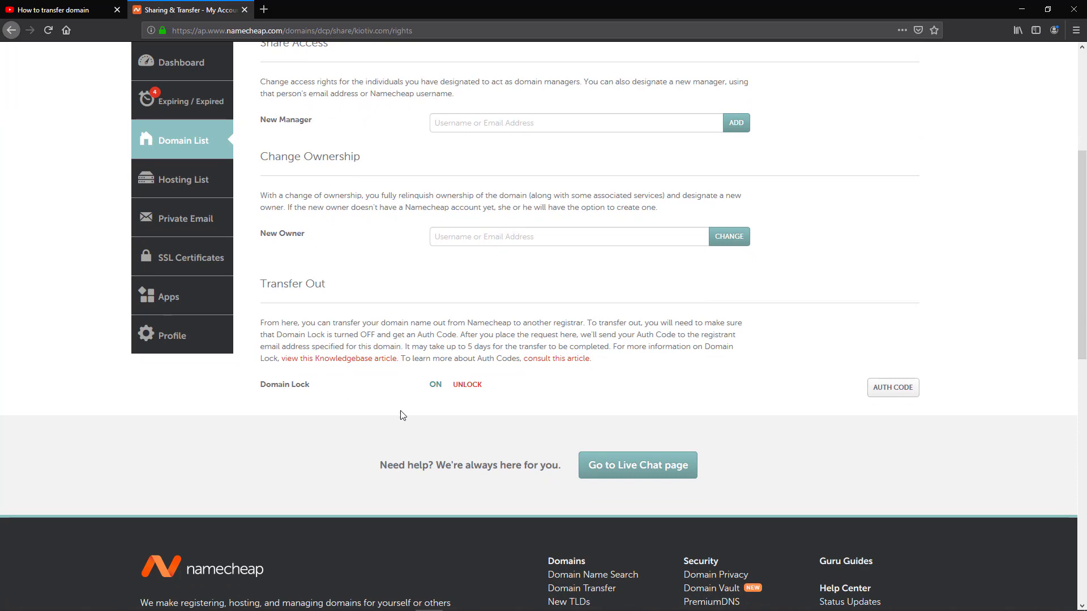
{"action": "left_click", "coordinate": [469, 386]}
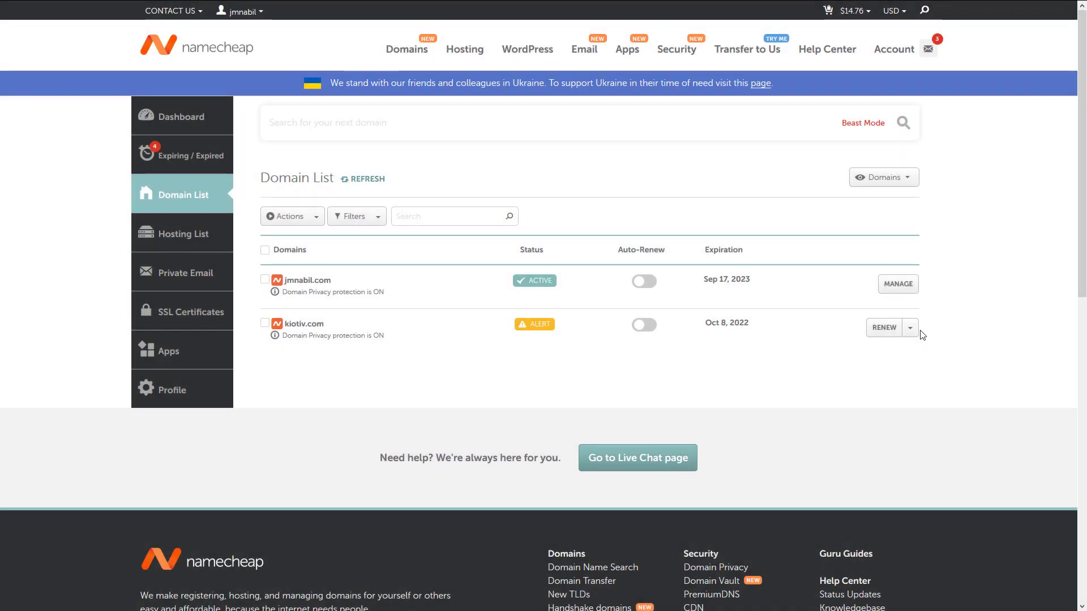
- Turn off domain privacy protection for kiotiv.com, then bring up HostGator's domain transfer page
{"action": "left_click", "coordinate": [910, 328]}
{"action": "left_click", "coordinate": [912, 344]}
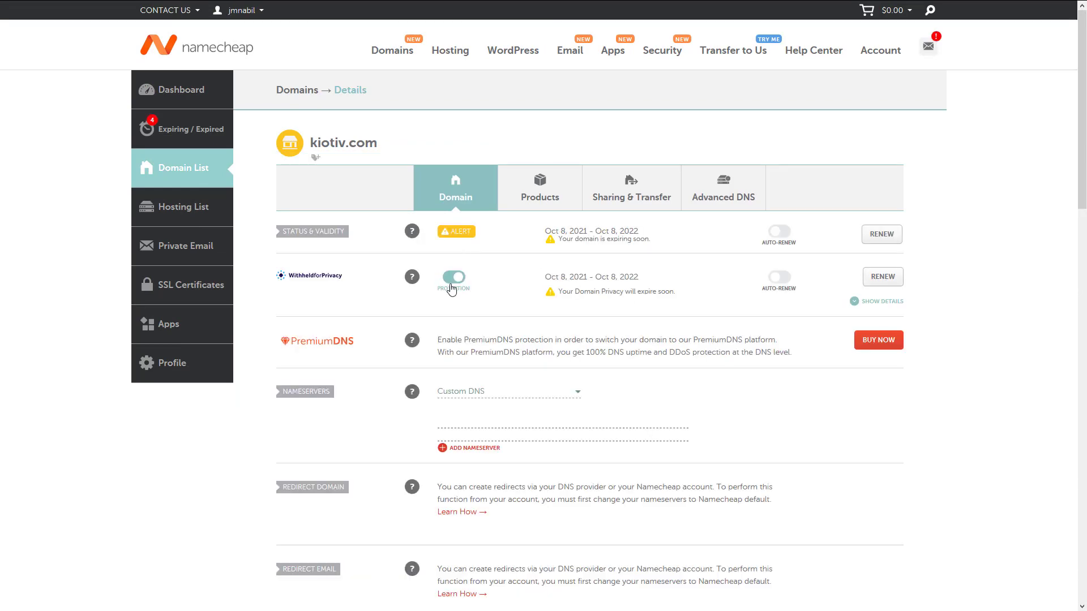
{"action": "left_click", "coordinate": [451, 286]}
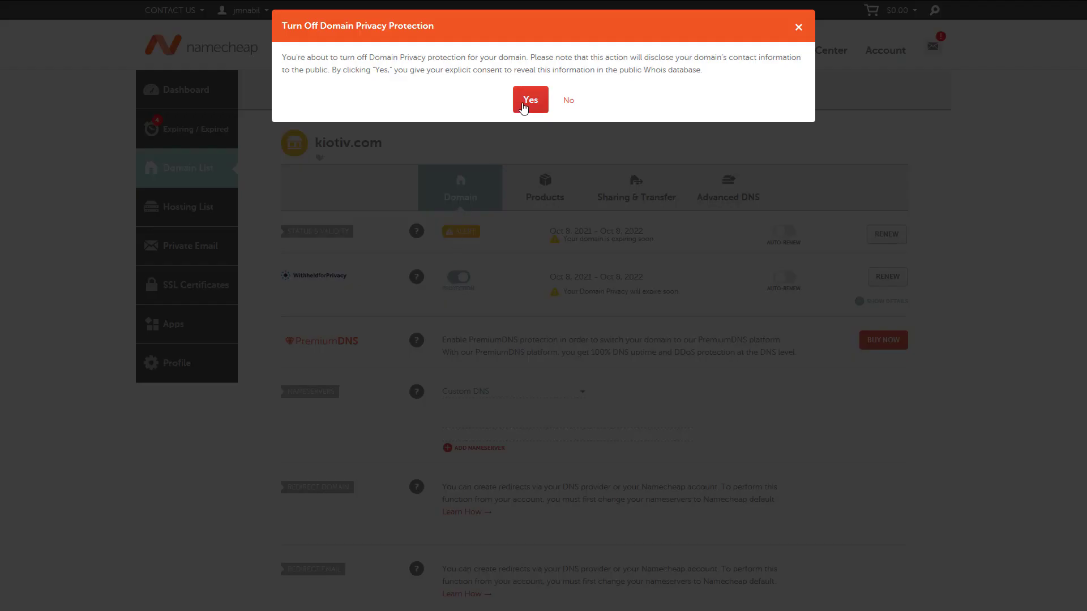
{"action": "left_click", "coordinate": [527, 102]}
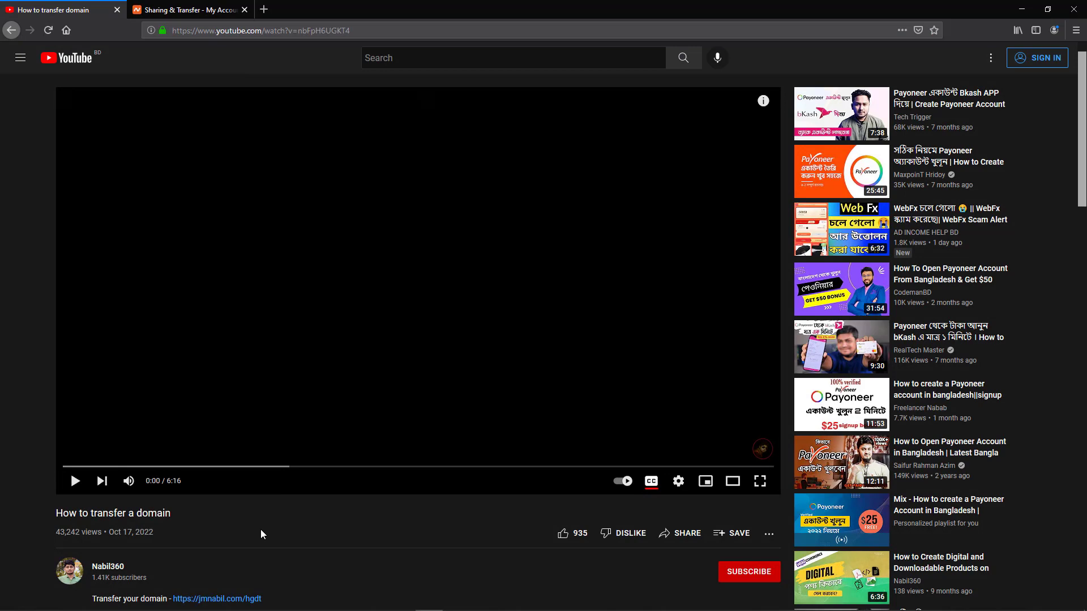
{"action": "left_click", "coordinate": [225, 599]}
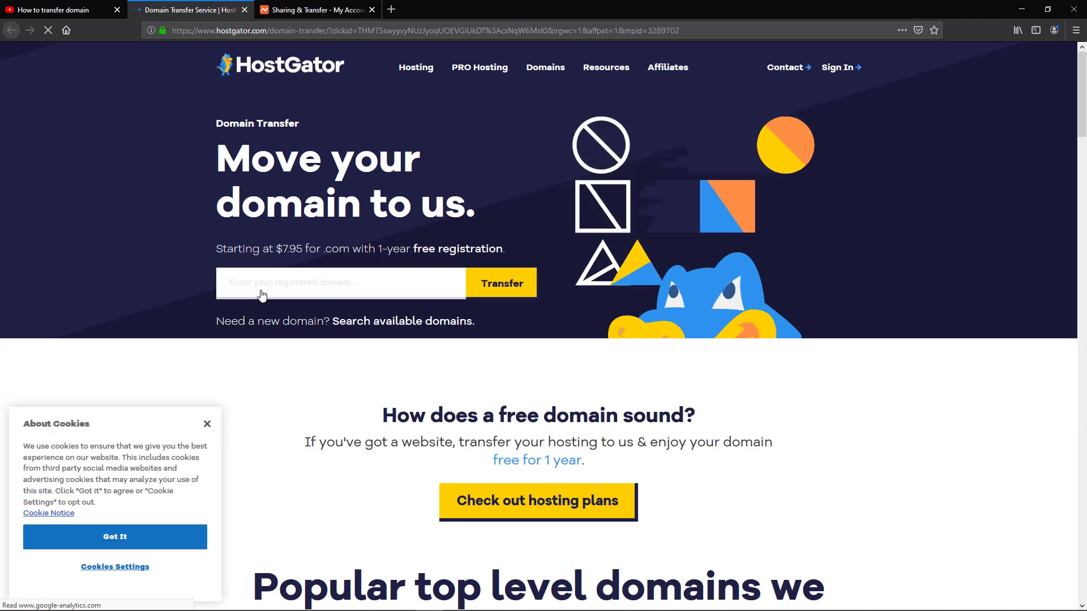
- Dismiss the cookie notice and check kiotiv.com's transfer eligibility at HostGator
{"action": "left_click", "coordinate": [204, 421]}
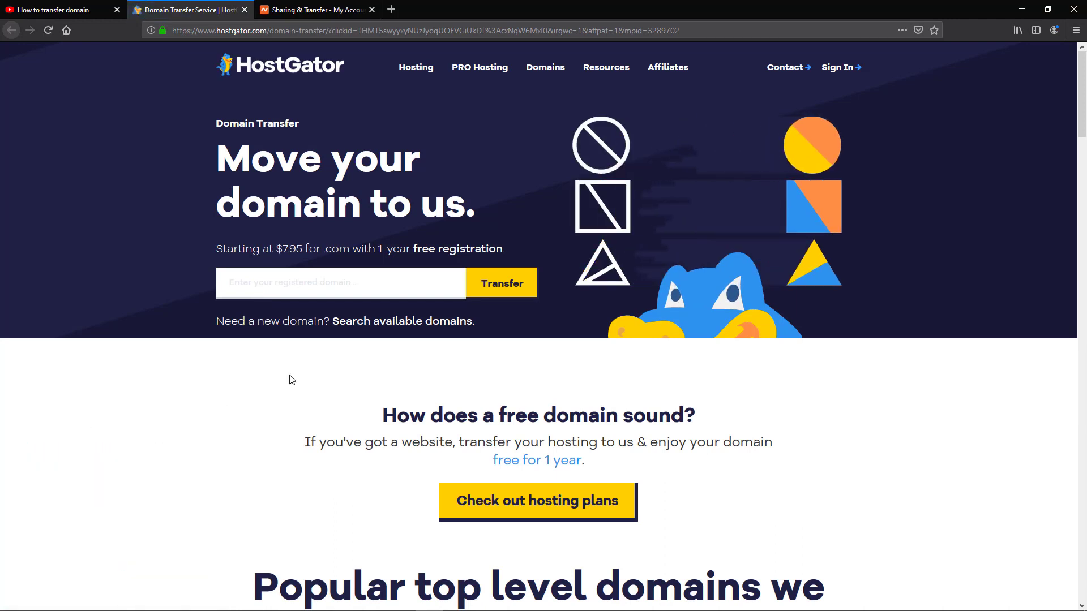
{"action": "left_click", "coordinate": [310, 281]}
{"action": "type", "text": "kiotiv.com"}
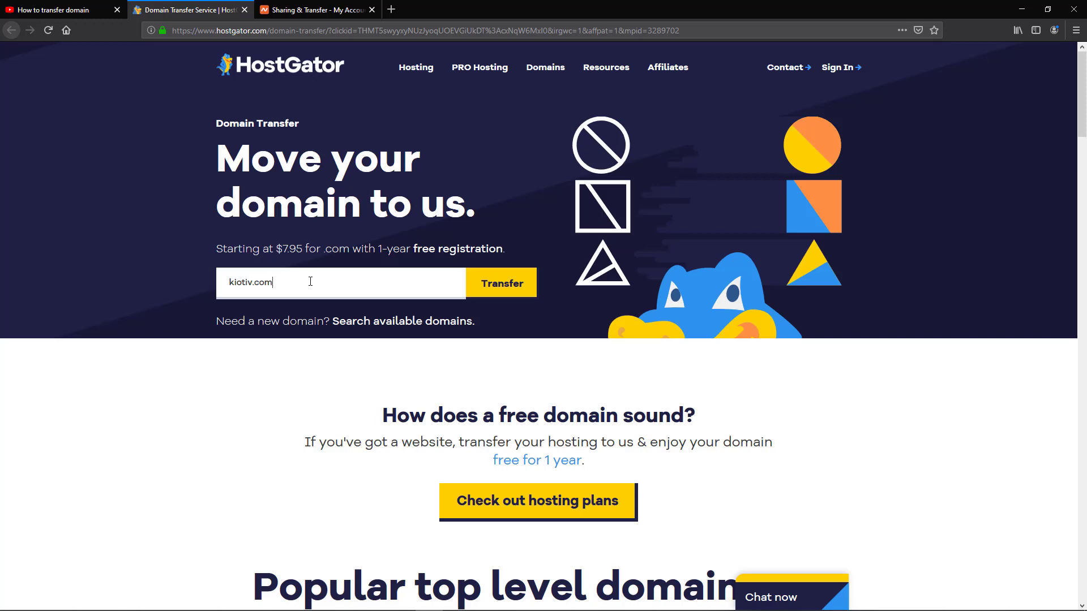
{"action": "key", "text": "Return"}
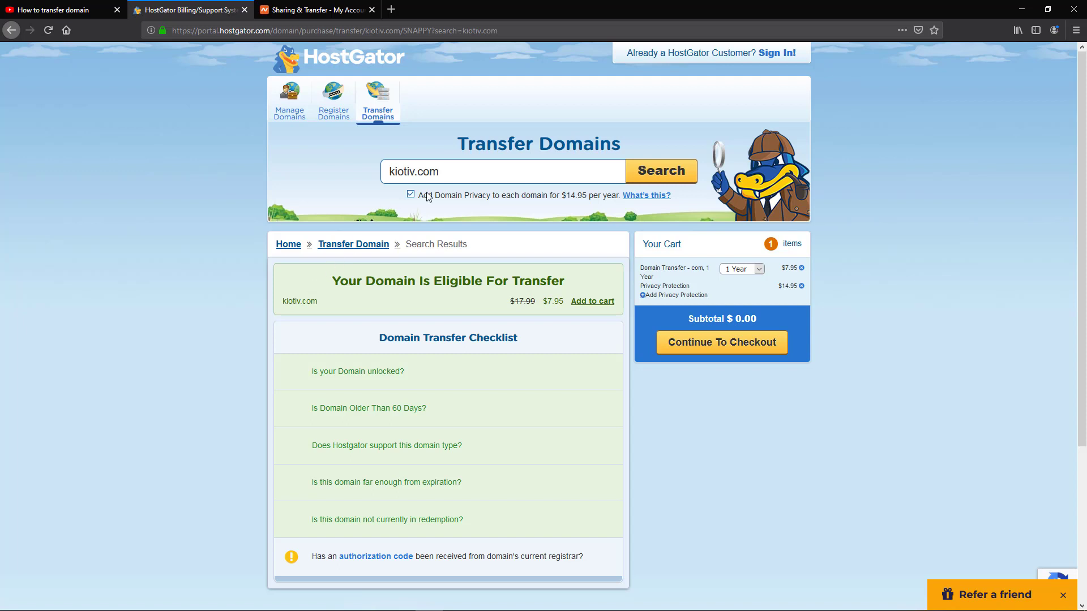
- Remove Privacy Protection, keeping only the $7.95 kiotiv.com transfer, and proceed to checkout
{"action": "left_click", "coordinate": [801, 286]}
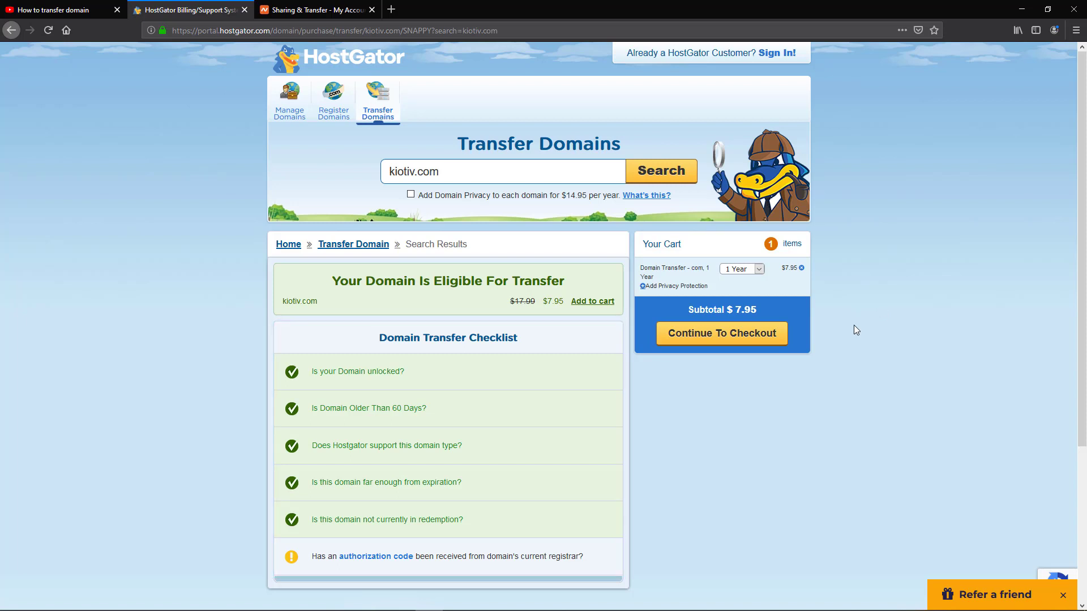
{"action": "left_click", "coordinate": [781, 335]}
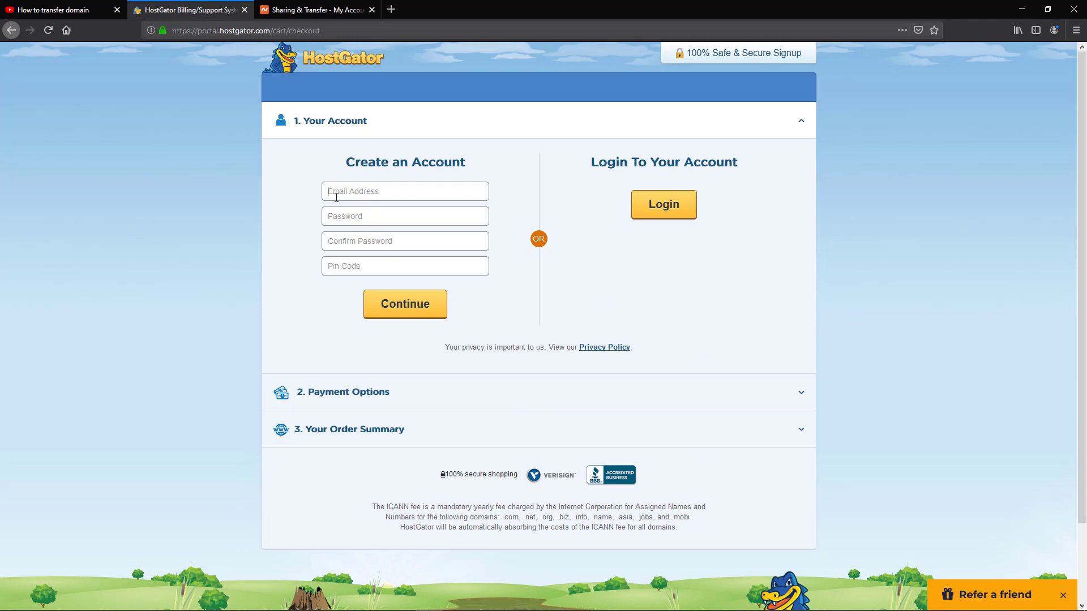
- Create the HostGator account with an e-mail address and a PIN code
{"action": "type", "text": "@gmail.com"}
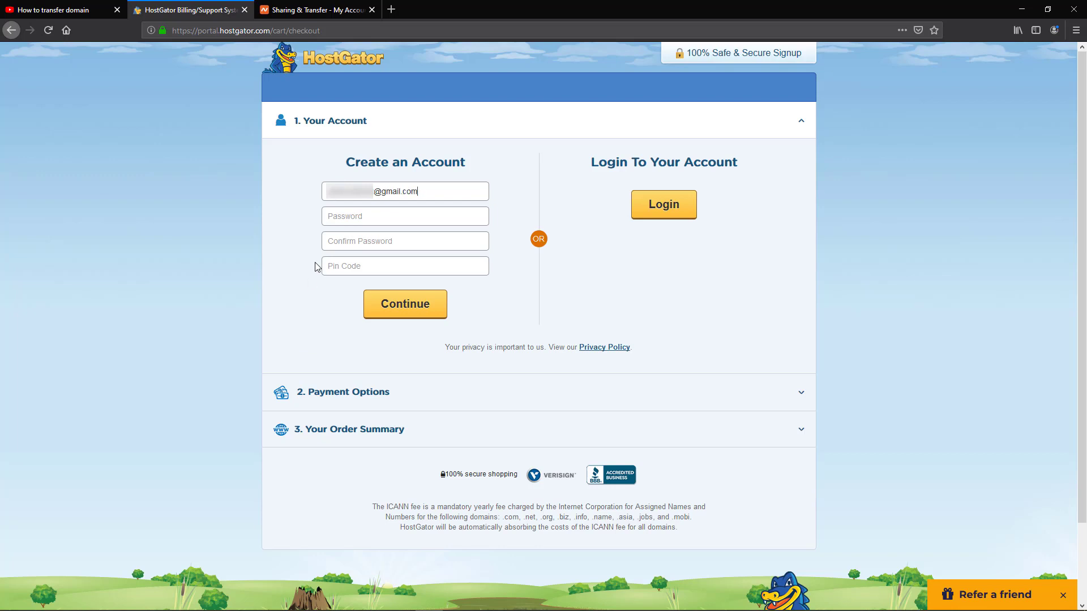
{"action": "type", "text": "••••••"}
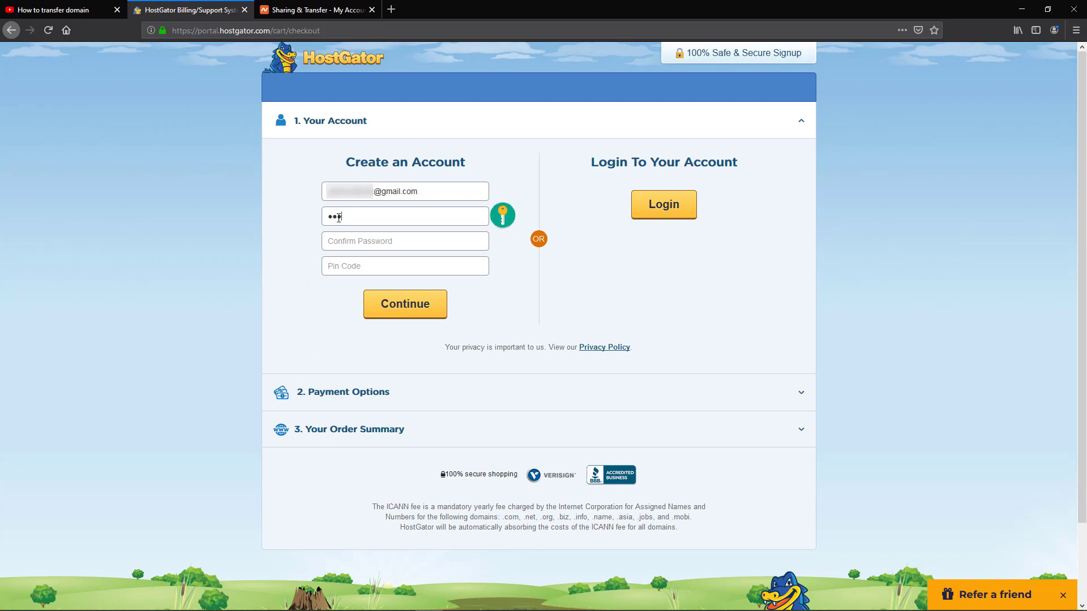
{"action": "left_click", "coordinate": [342, 273]}
{"action": "type", "text": "1234"}
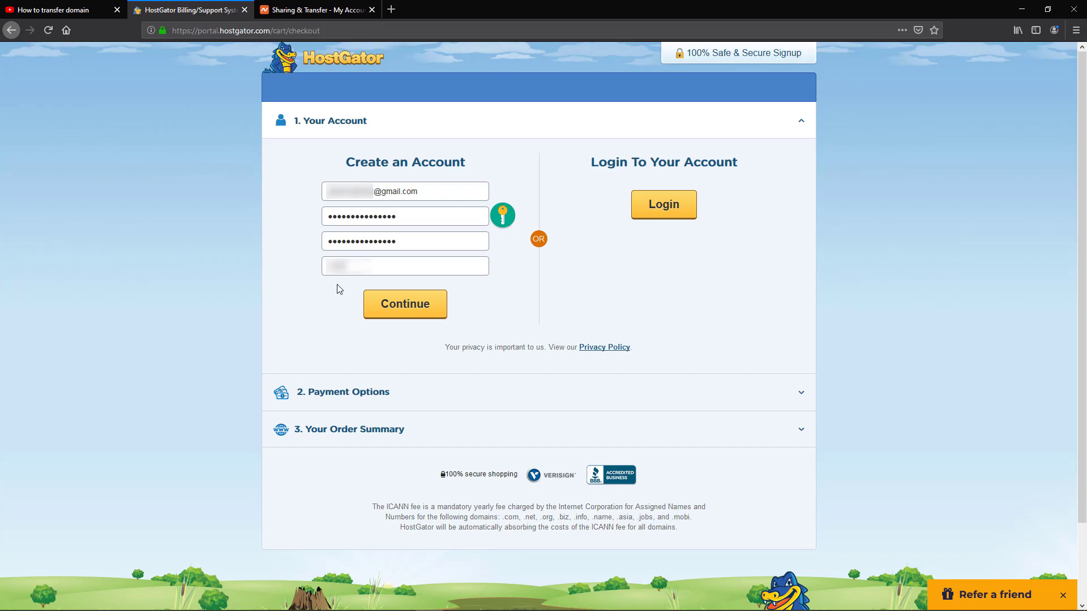
{"action": "left_click", "coordinate": [376, 309]}
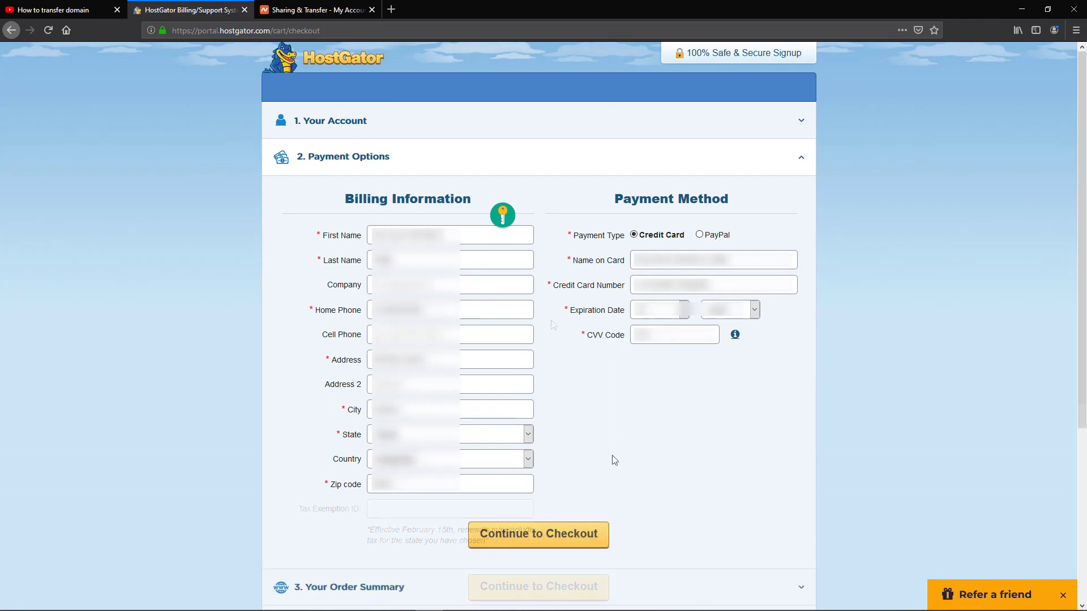
- Submit the billing details to reach the one-year $7.95 kiotiv.com order summary
{"action": "left_click", "coordinate": [588, 533]}
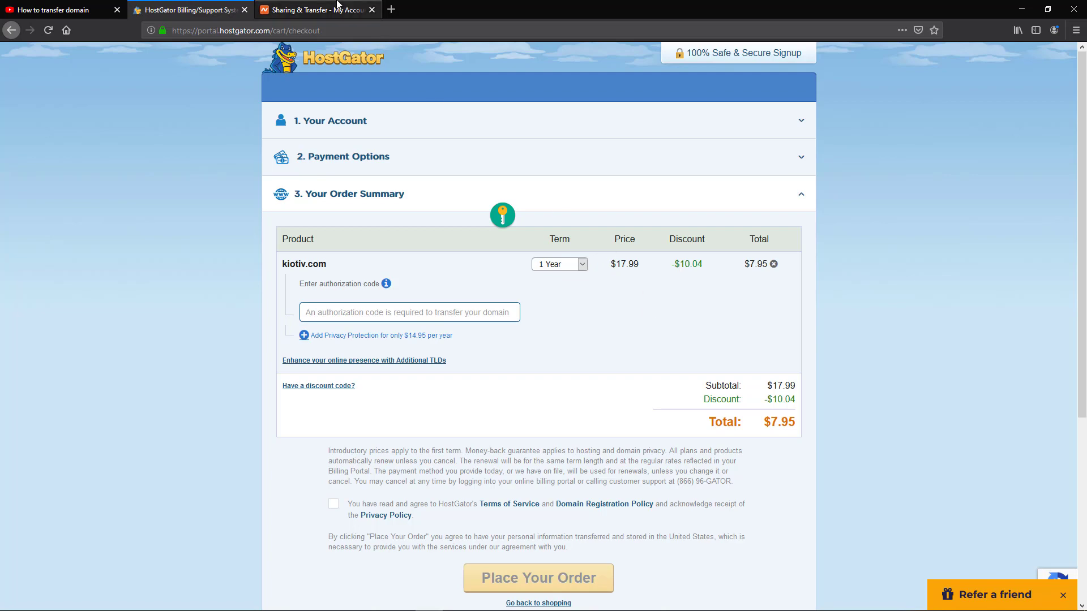
{"action": "left_click", "coordinate": [317, 10]}
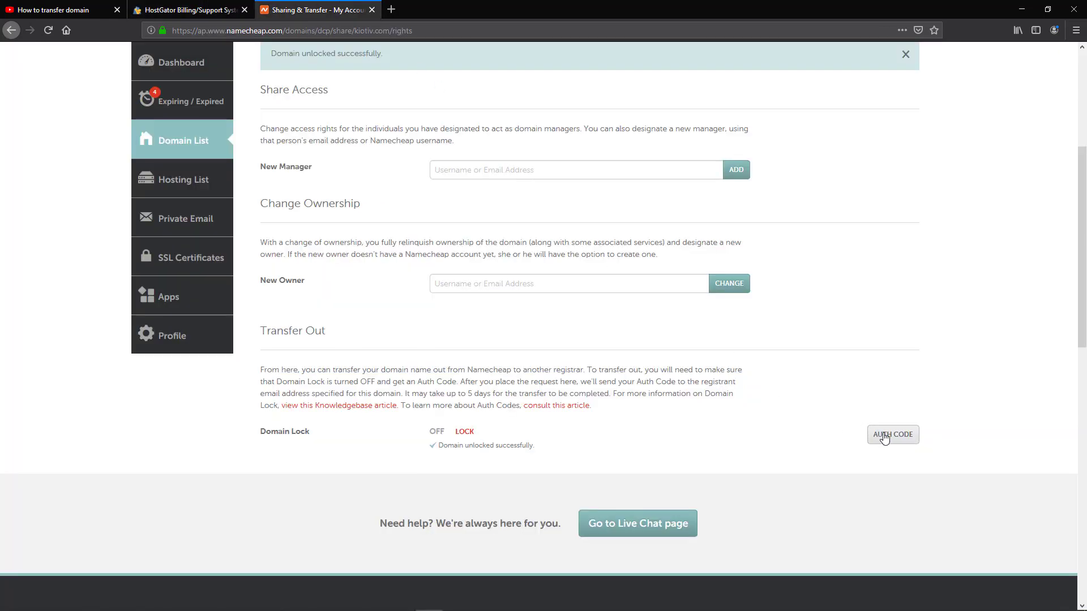
- Have kiotiv.com's auth code emailed, giving Pricing as the transfer-out reason
{"action": "left_click", "coordinate": [881, 437]}
{"action": "left_click", "coordinate": [589, 181]}
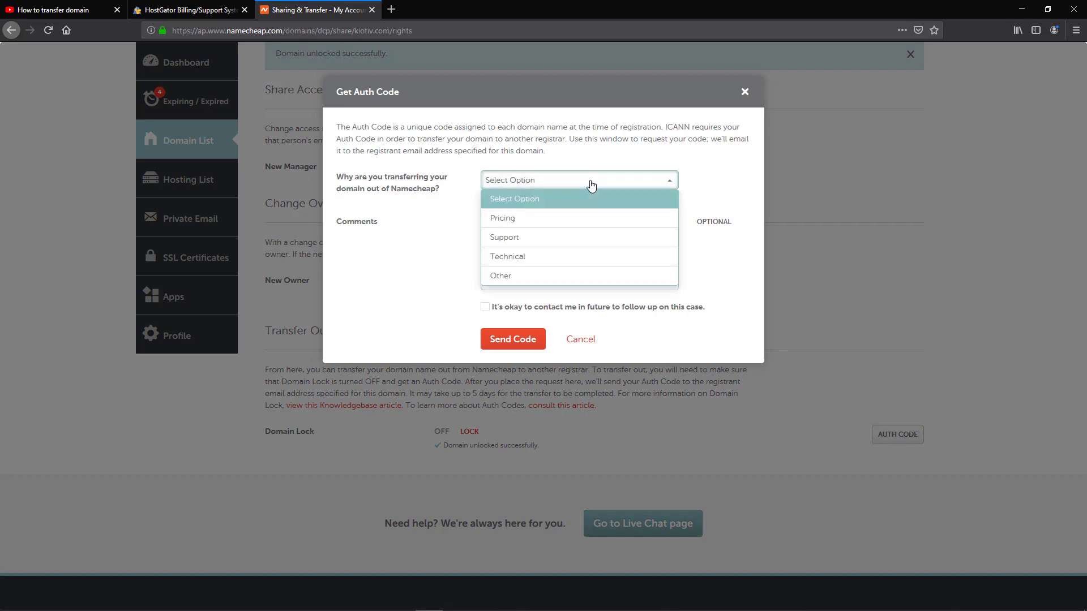
{"action": "left_click", "coordinate": [539, 218]}
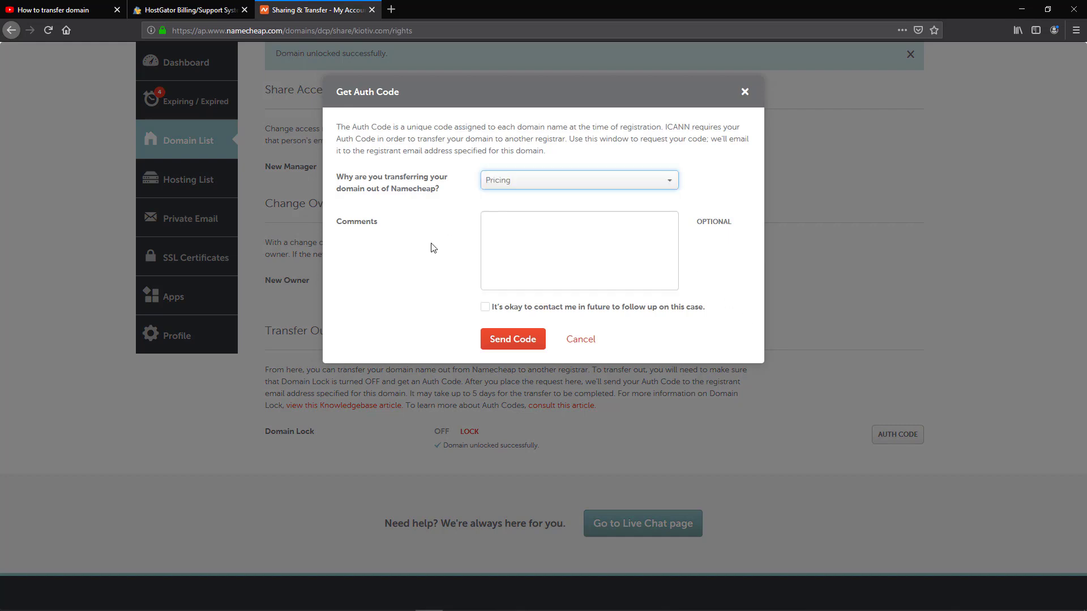
{"action": "left_click", "coordinate": [513, 339]}
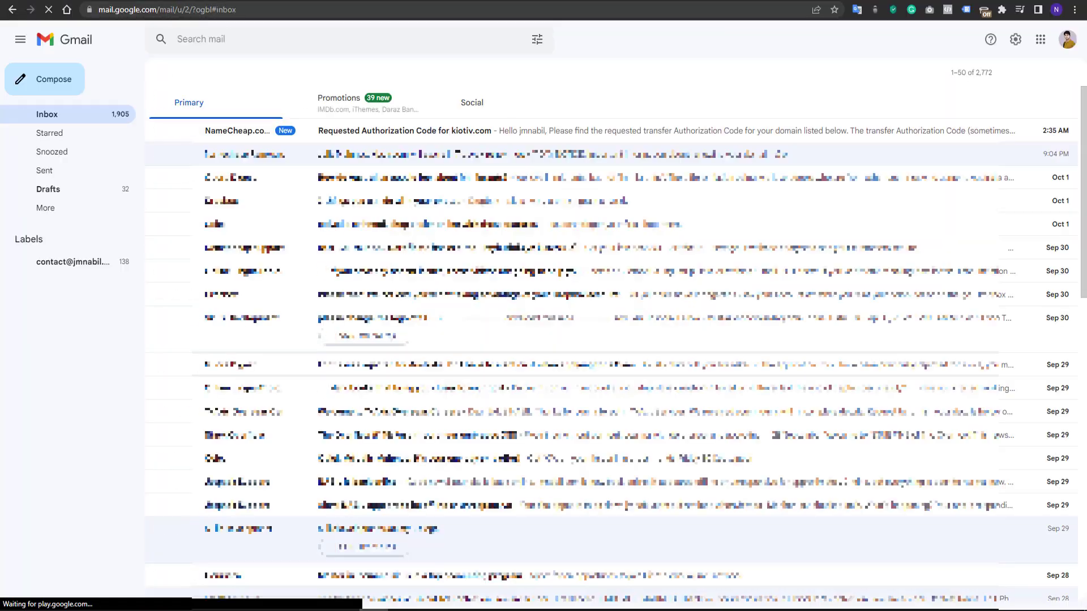
- Open Namecheap's authorization code email and copy the entire code
{"action": "left_click", "coordinate": [395, 133]}
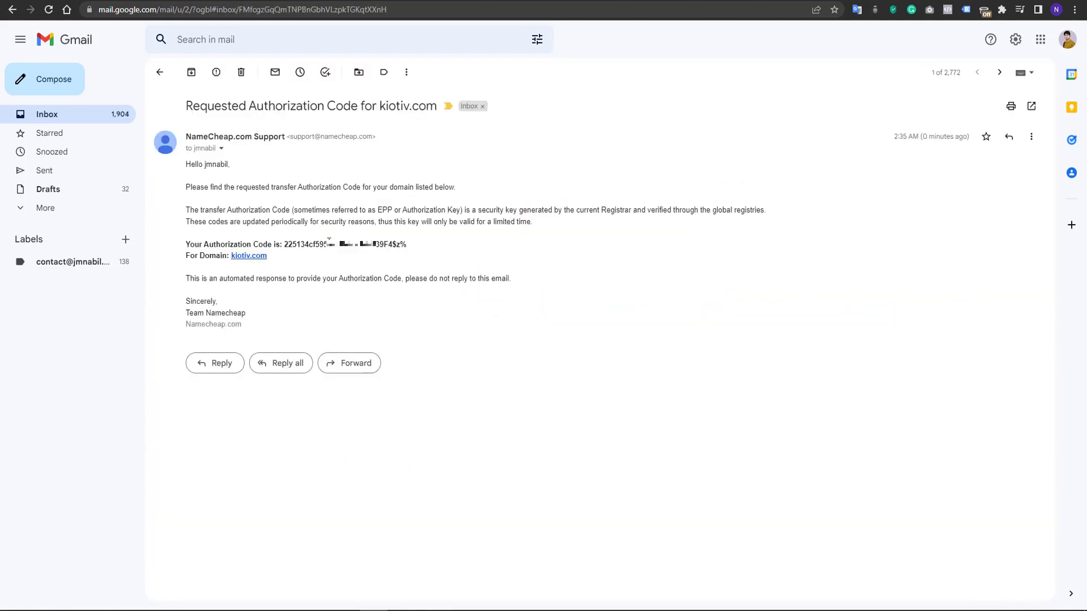
{"action": "double_click", "coordinate": [328, 244]}
{"action": "left_click_drag", "start_coordinate": [420, 248], "coordinate": [286, 245]}
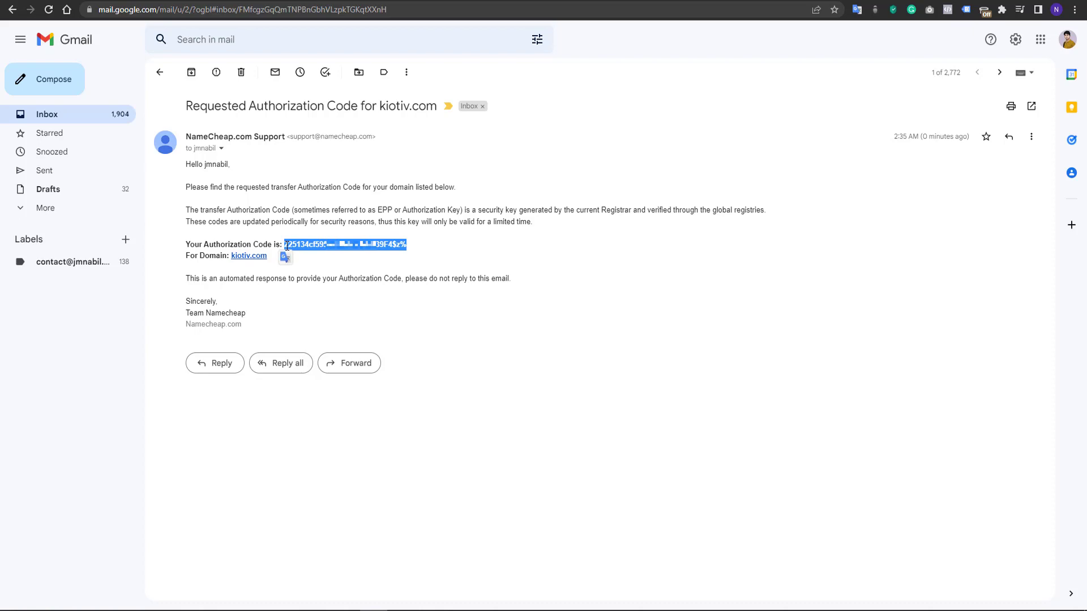
{"action": "key", "text": "alt+Tab"}
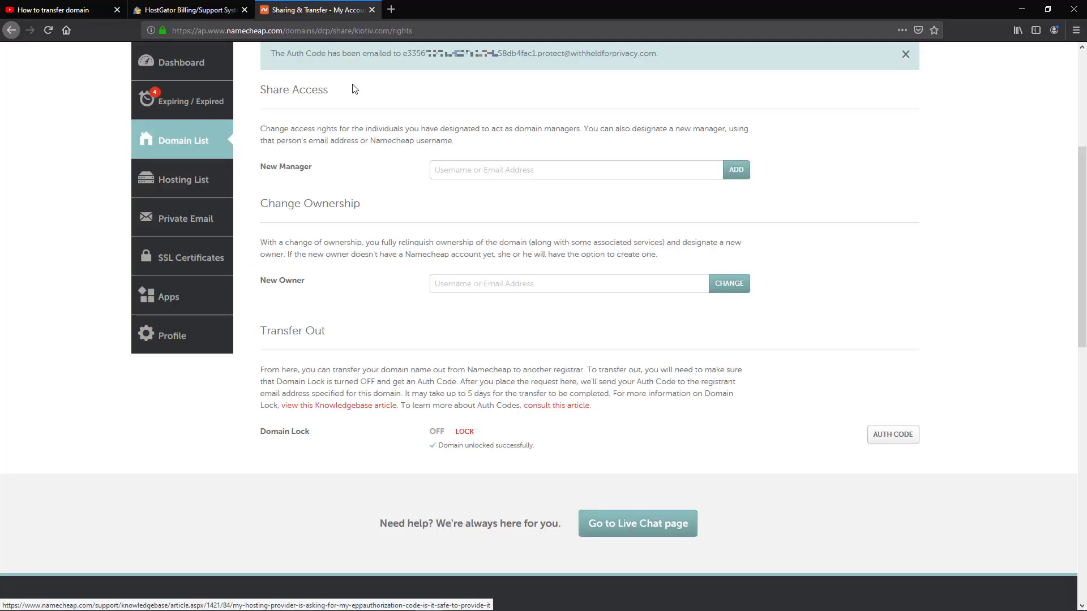
- Paste the authorization code, accept the terms of service, and place the kiotiv.com transfer order
{"action": "left_click", "coordinate": [186, 10]}
{"action": "left_click", "coordinate": [362, 309]}
{"action": "key", "text": "ctrl+v"}
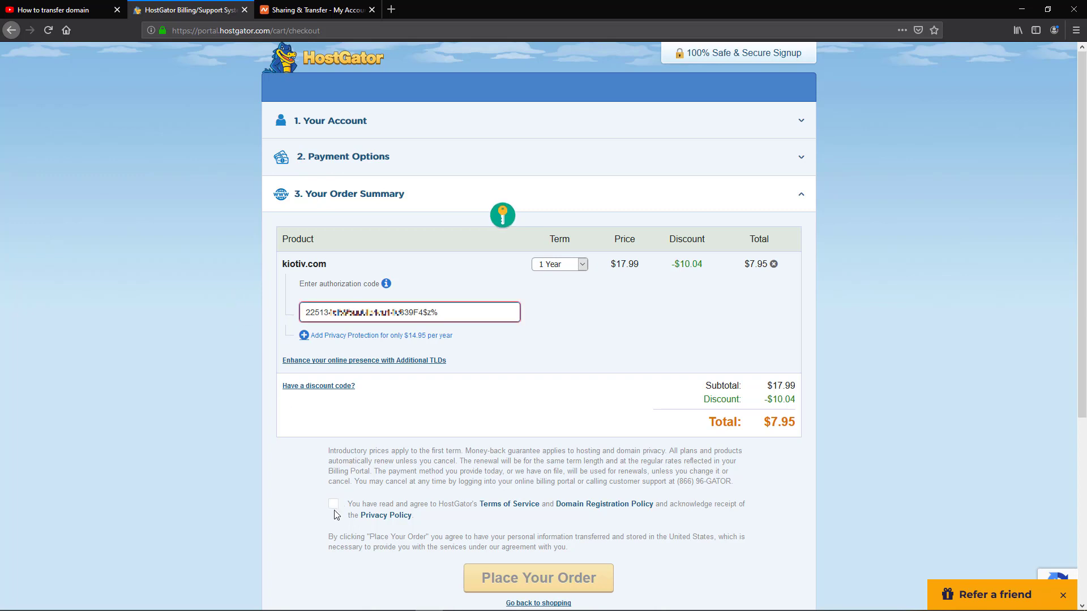
{"action": "left_click", "coordinate": [333, 503]}
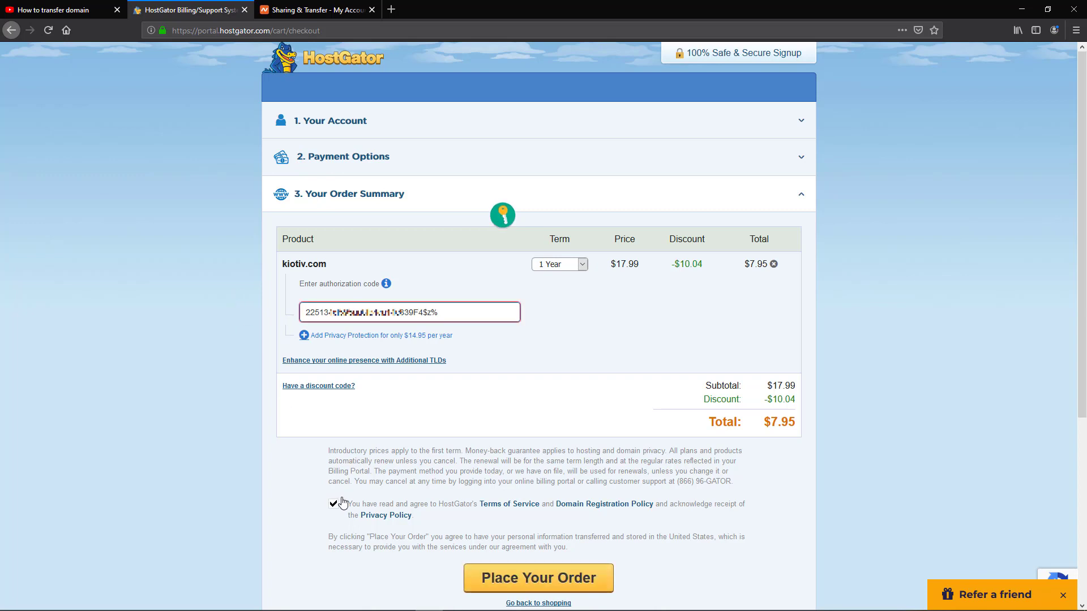
{"action": "left_click", "coordinate": [503, 578]}
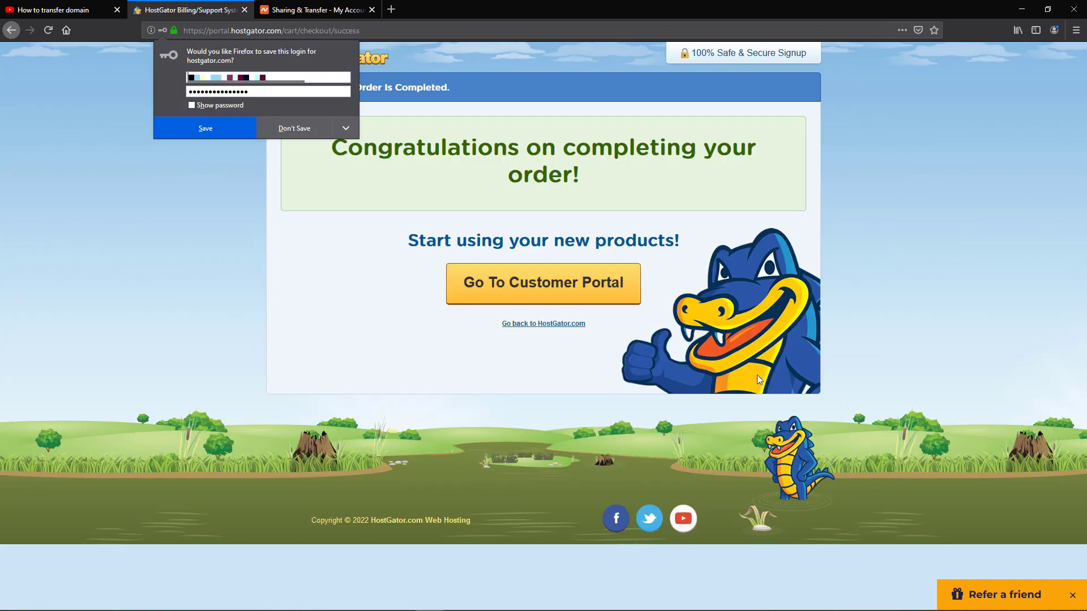
- Decline Firefox's offer to save the HostGator login
{"action": "left_click", "coordinate": [319, 136]}
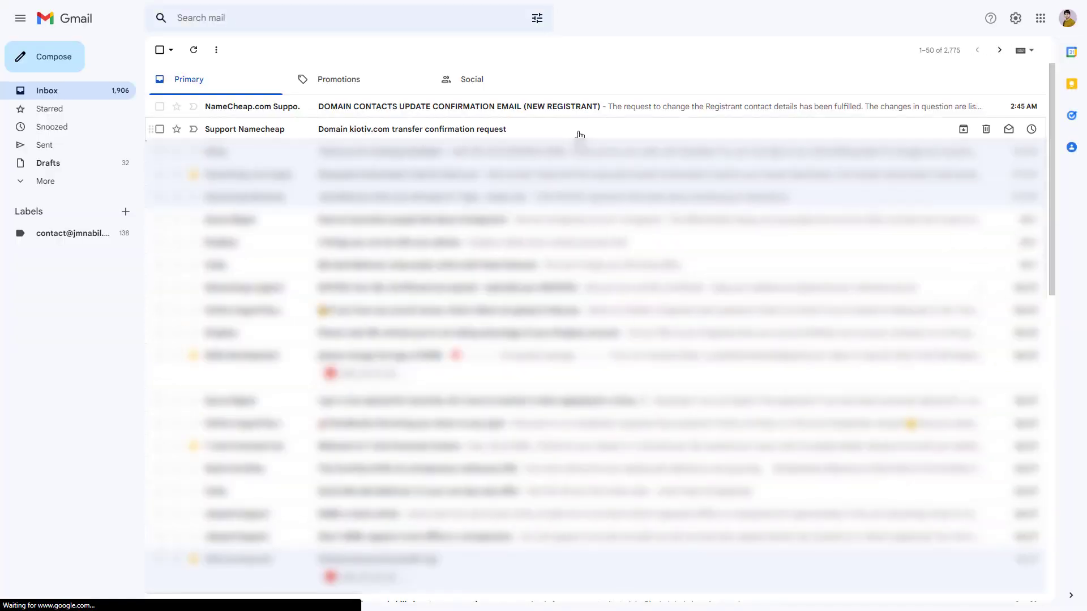
- Open the kiotiv.com transfer confirmation email and follow its SPEED UP link to the confirmation page
{"action": "left_click", "coordinate": [580, 135]}
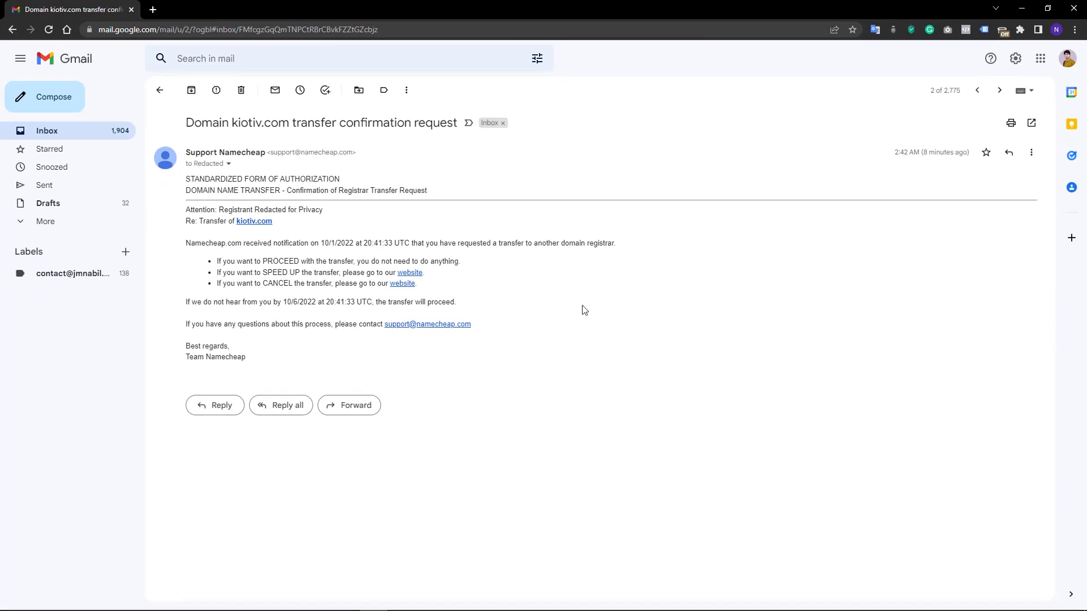
{"action": "left_click", "coordinate": [418, 273]}
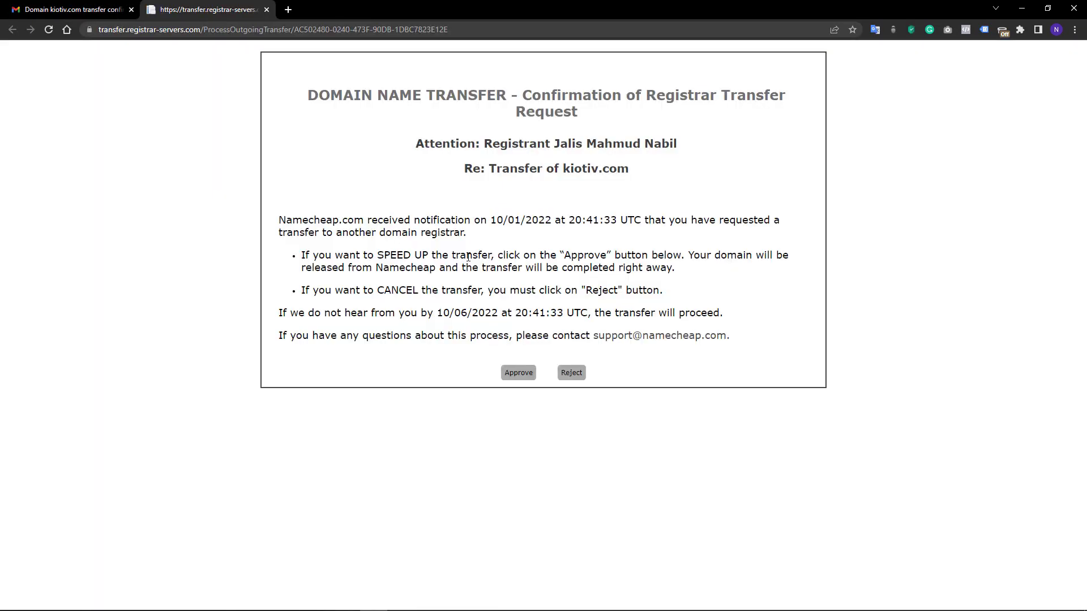
- Approve the kiotiv.com transfer, then bring up HostGator's Domains management page
{"action": "left_click", "coordinate": [519, 372]}
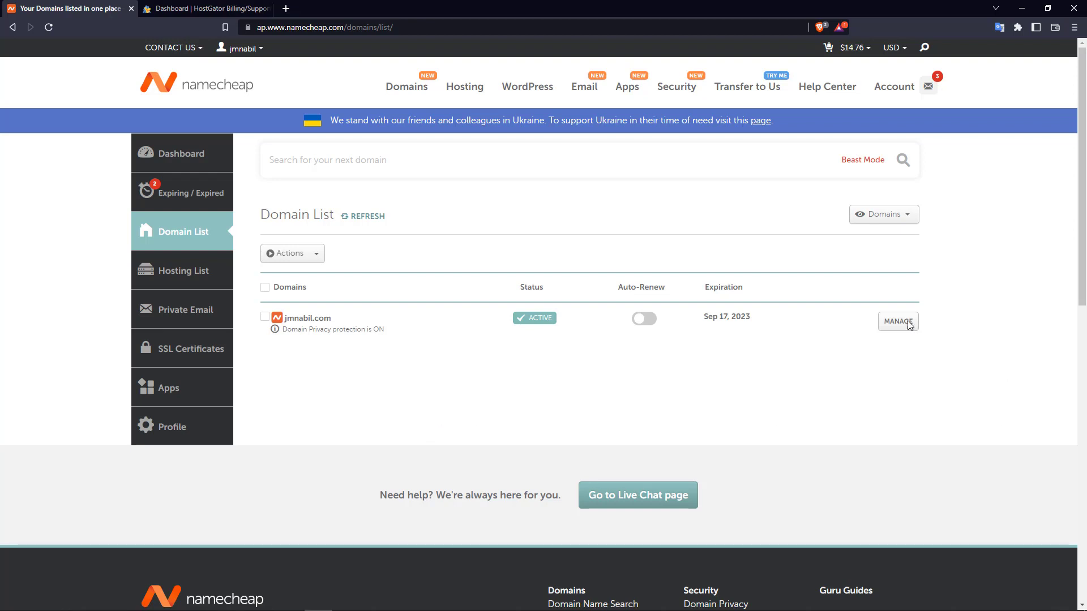
{"action": "left_click", "coordinate": [222, 7]}
{"action": "left_click", "coordinate": [67, 180]}
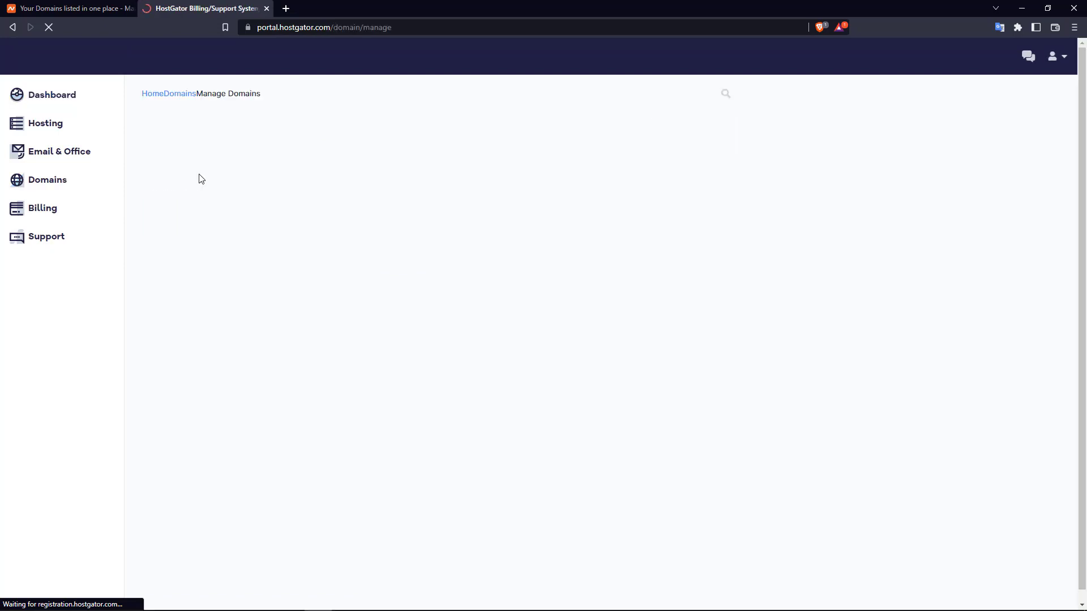